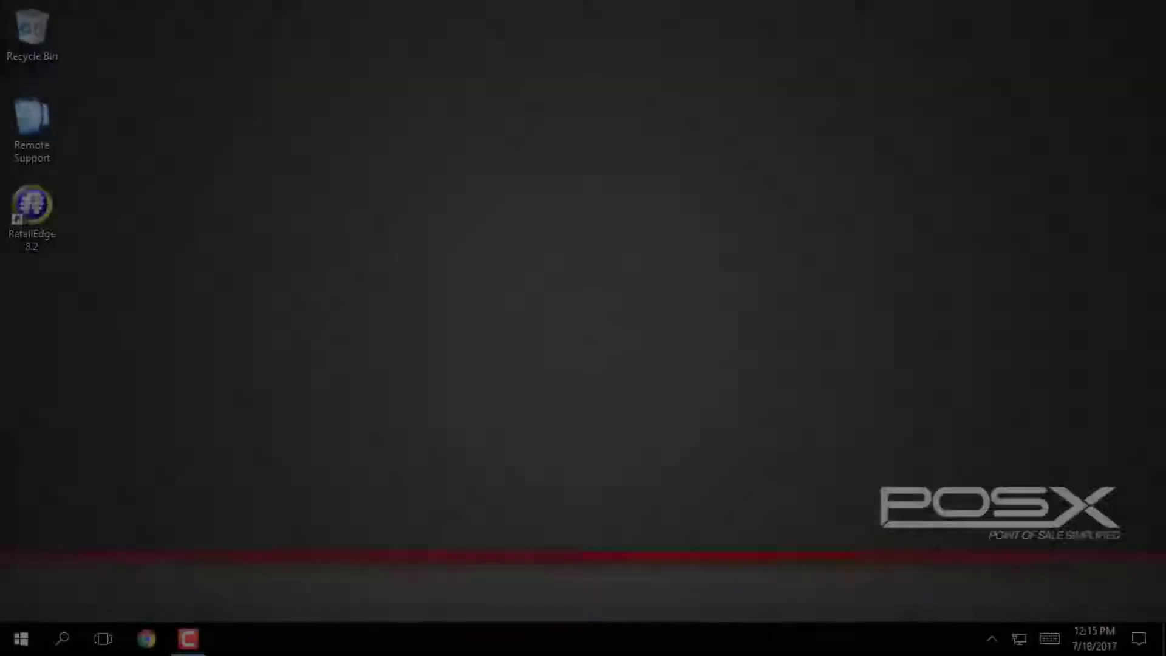
- Open Windows Settings and show the K144HS0 printer's options under Printers & scanners
click(21, 639)
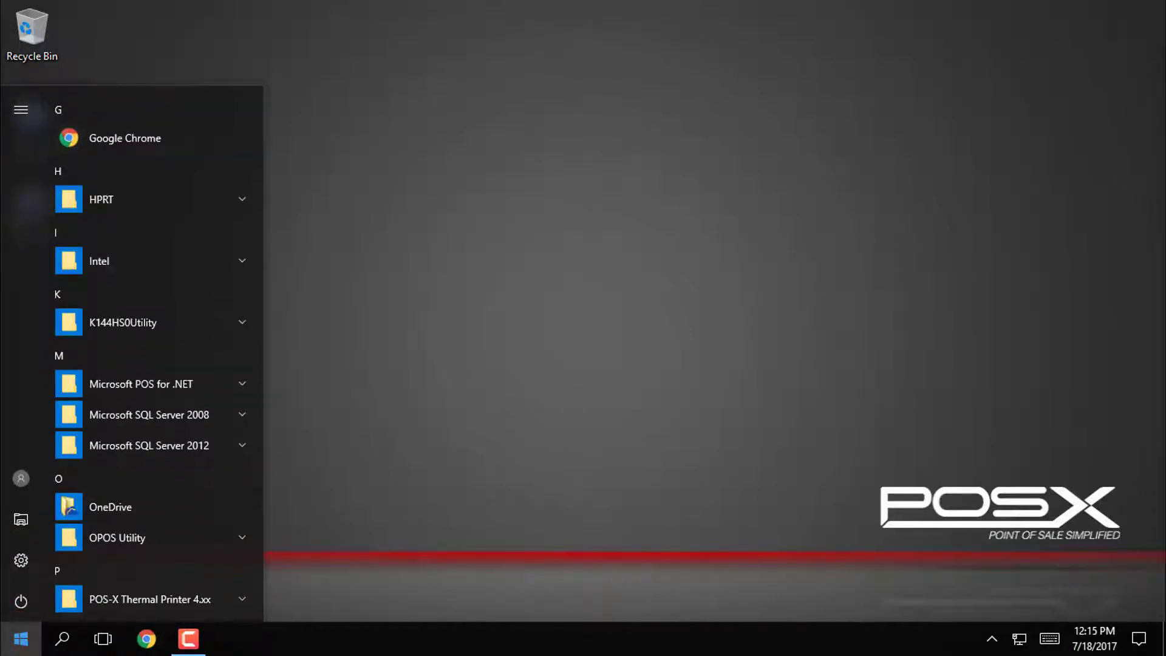
click(22, 561)
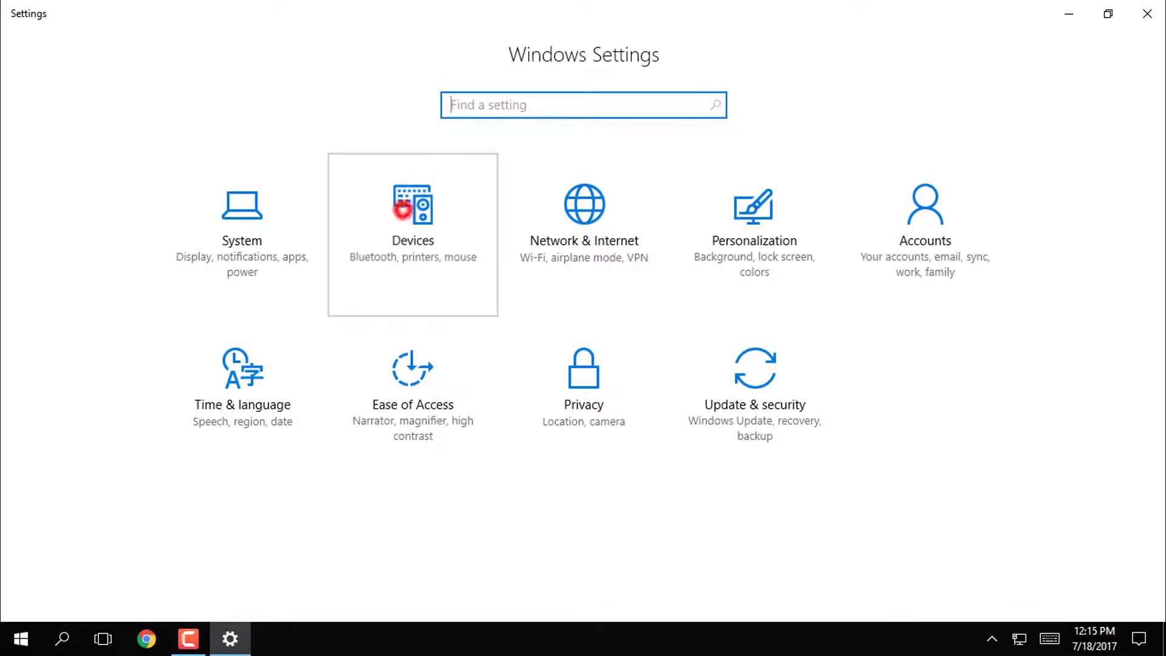
click(413, 223)
click(423, 279)
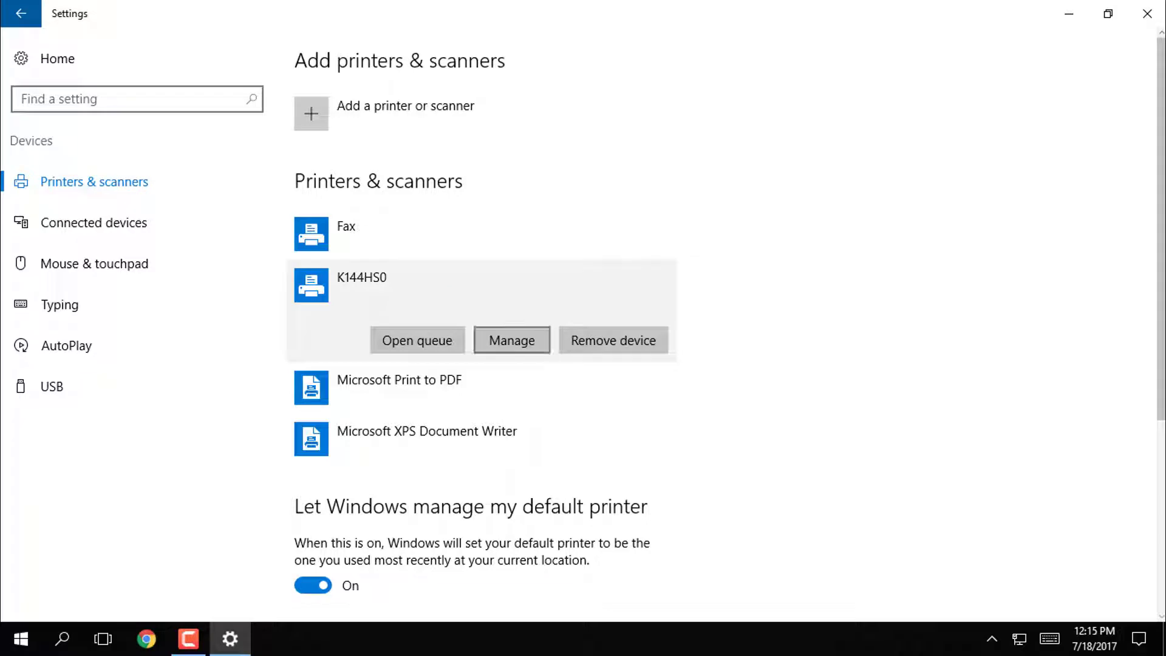
- Set the K144HS0 driver's cash drawer trigger to Manual and confirm every driver dialog
click(512, 339)
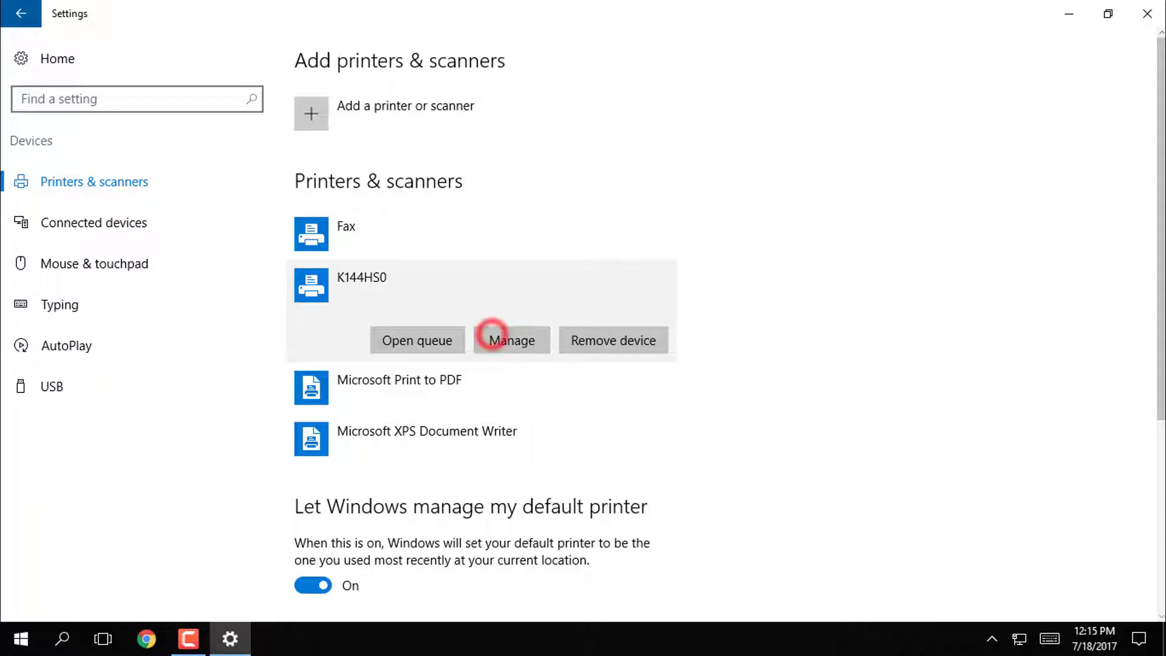
click(70, 285)
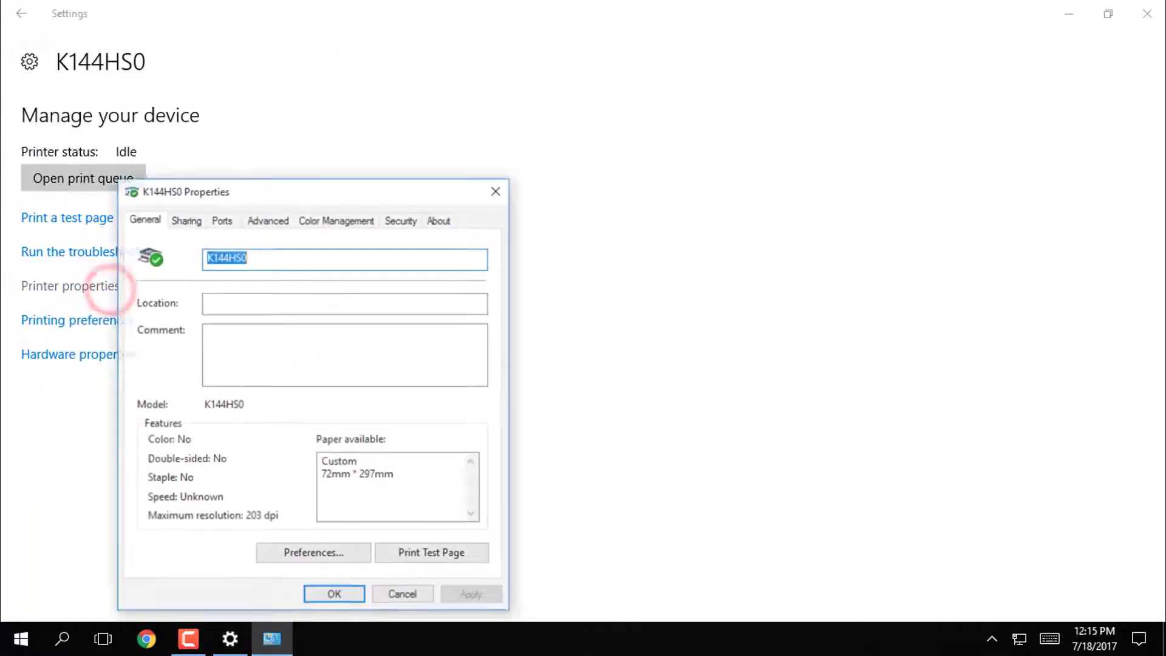
click(312, 554)
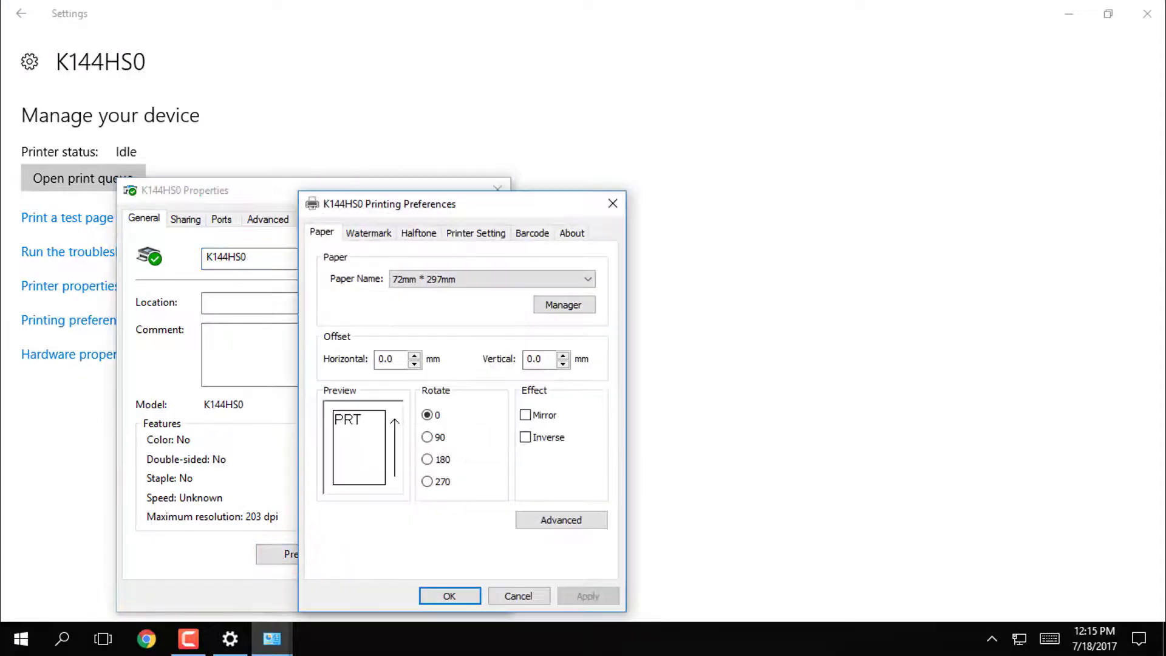
click(560, 520)
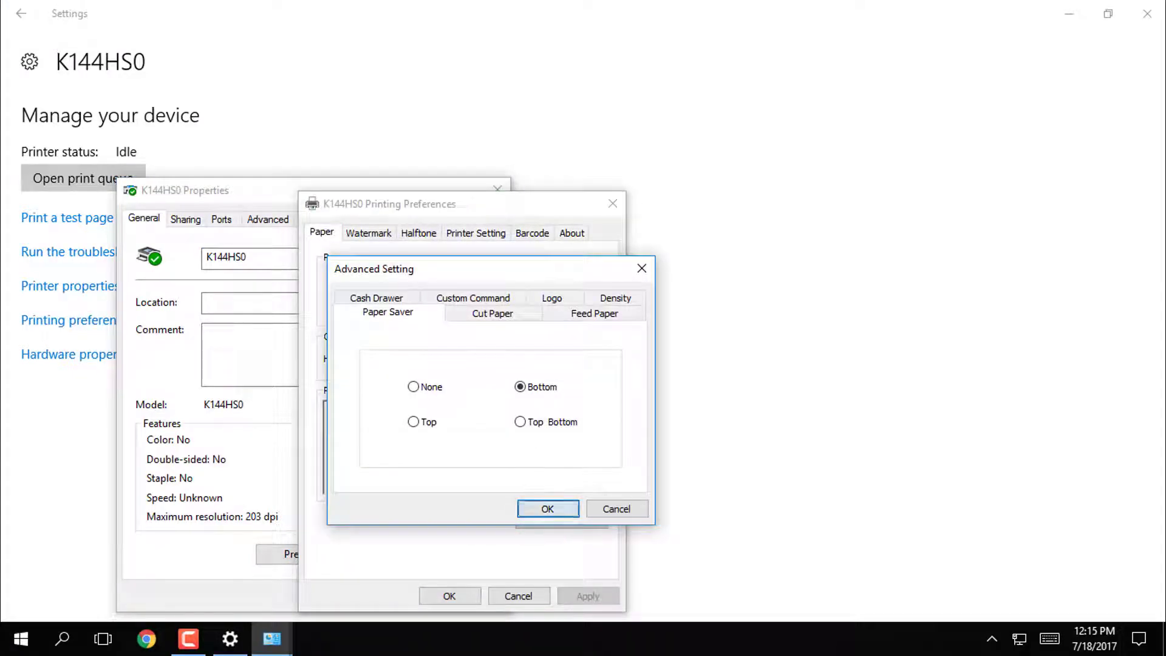
click(377, 298)
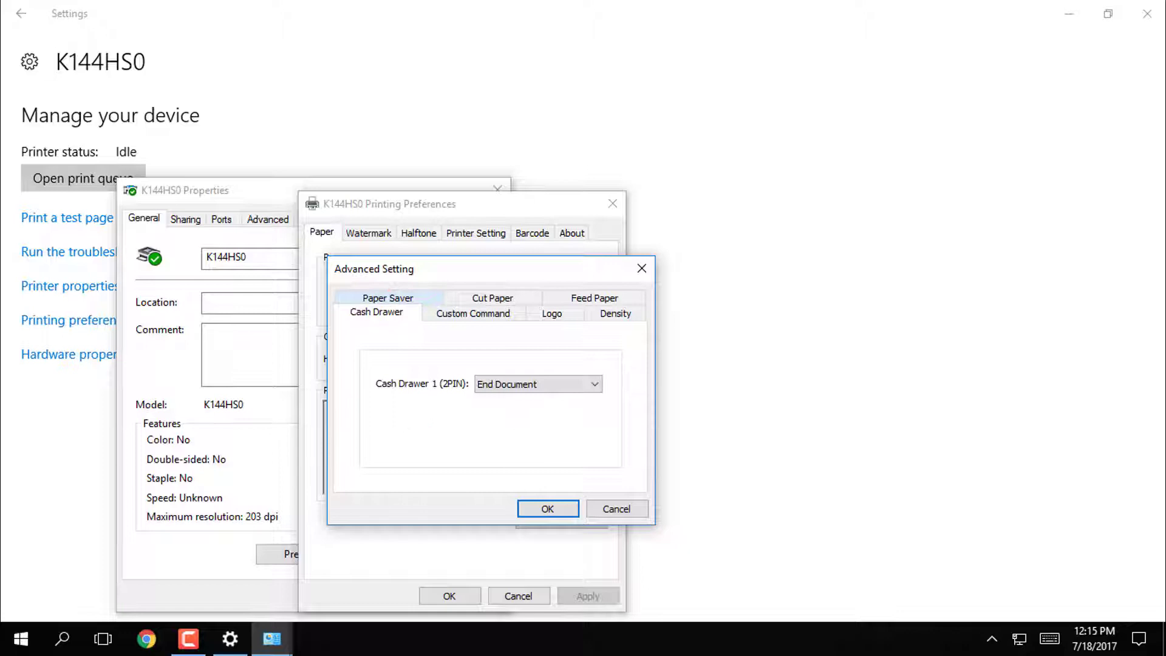
click(538, 384)
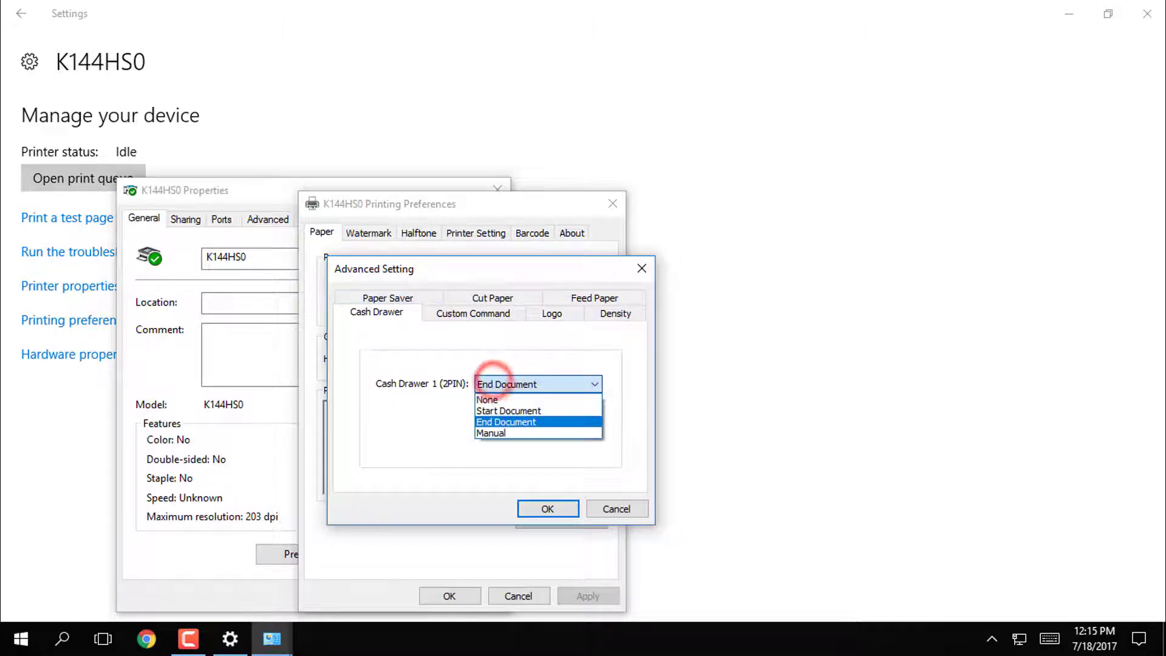
click(491, 430)
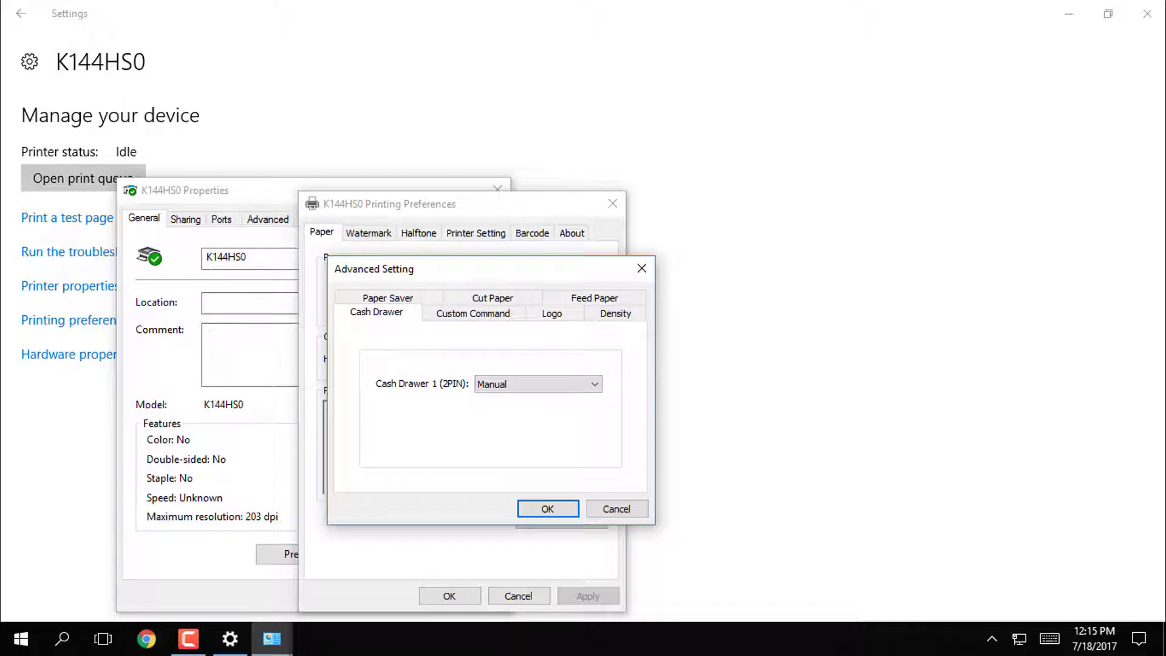
click(548, 508)
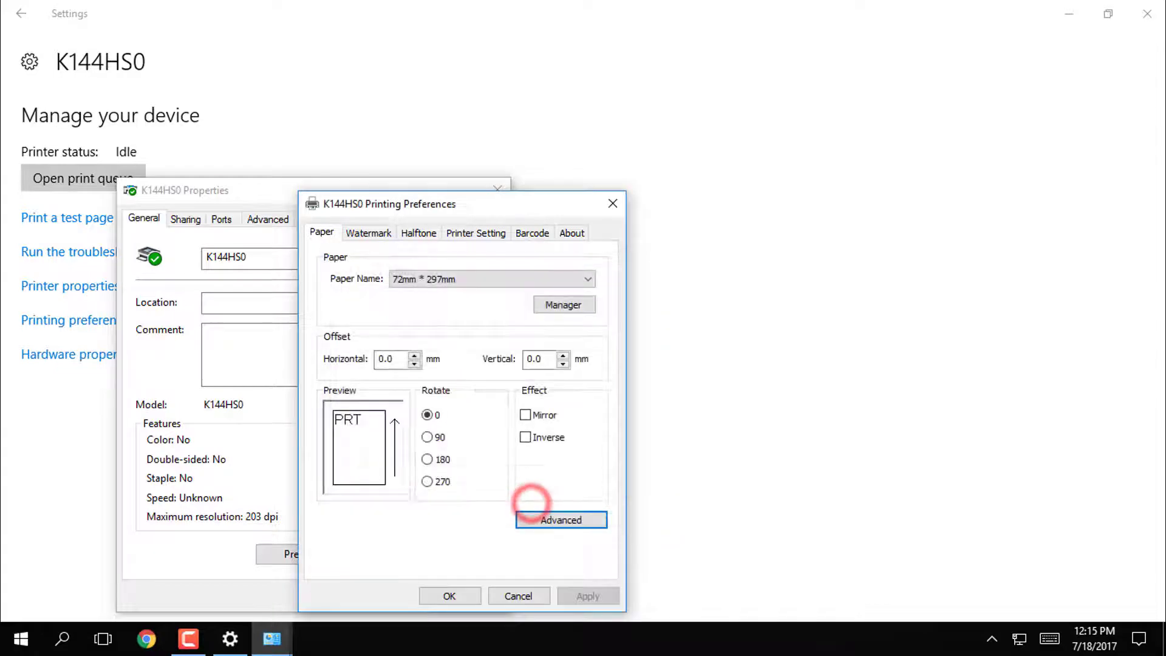
click(449, 597)
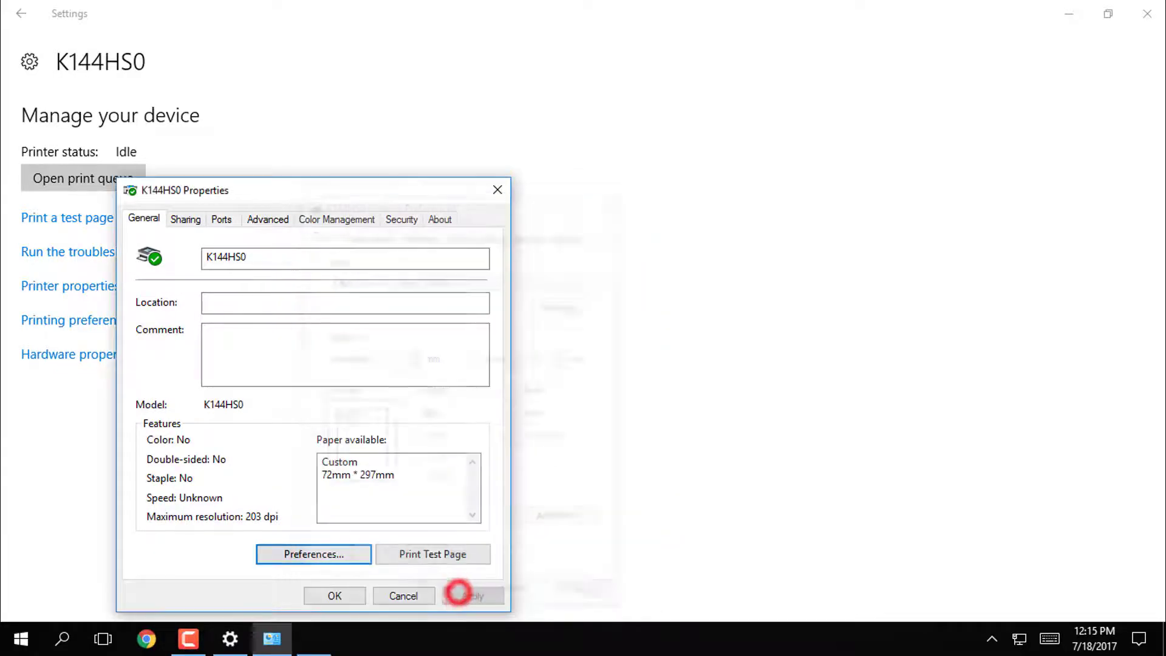
click(335, 597)
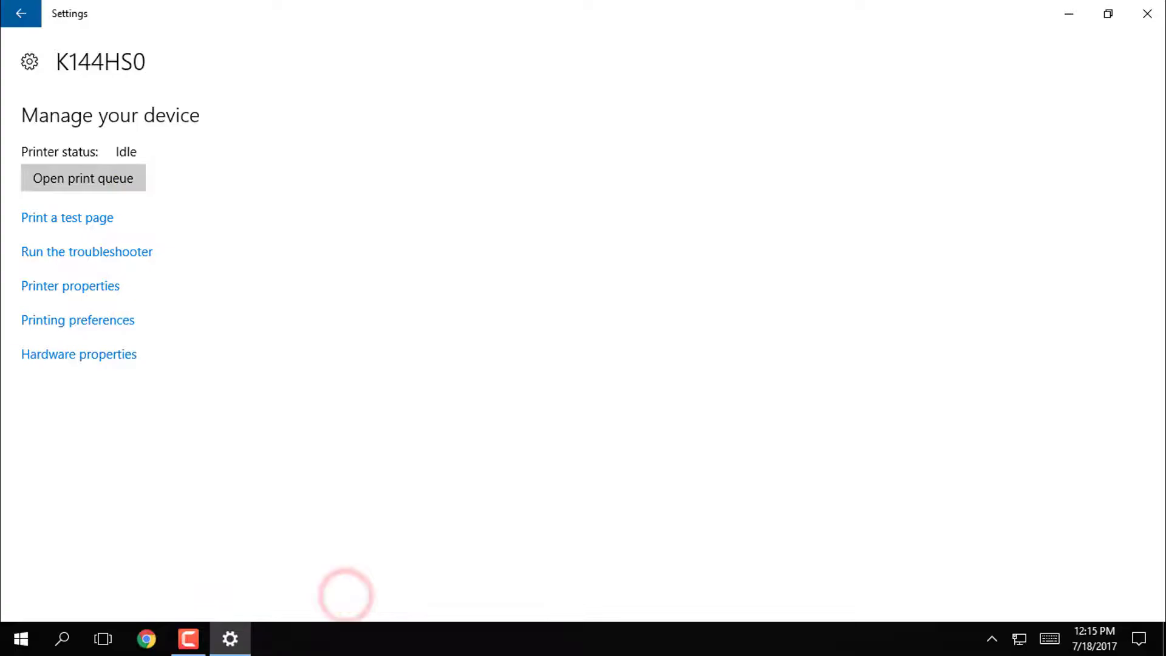
- Close Windows Settings and select Register 1 in RetailEdge's Workstations list
click(1146, 13)
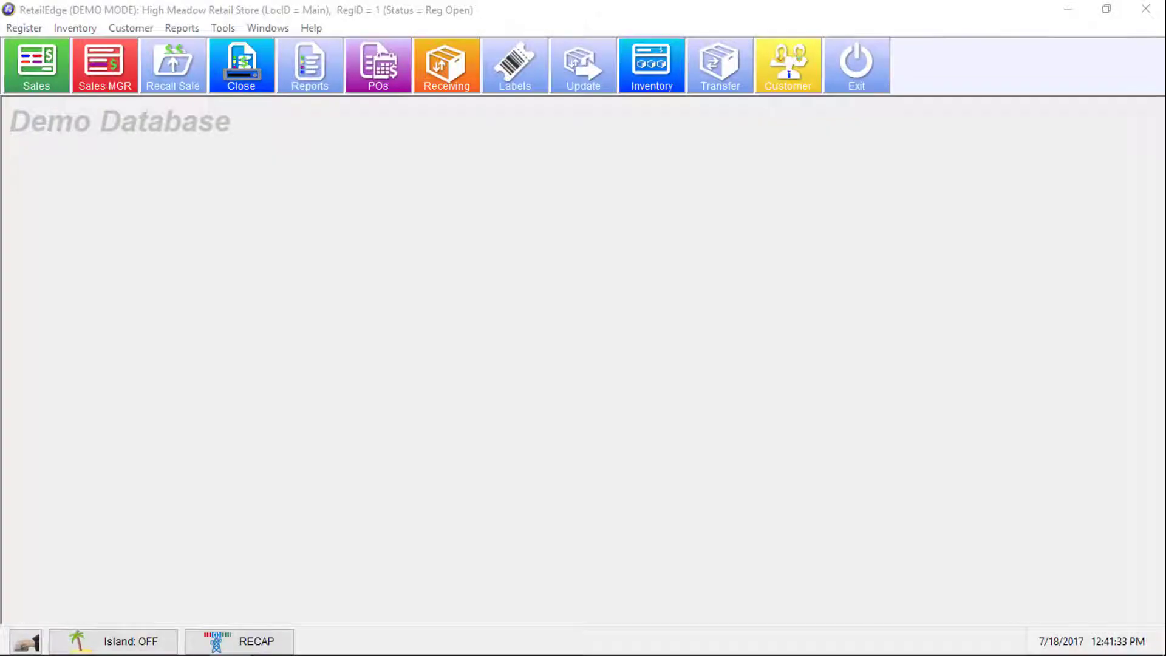
click(223, 28)
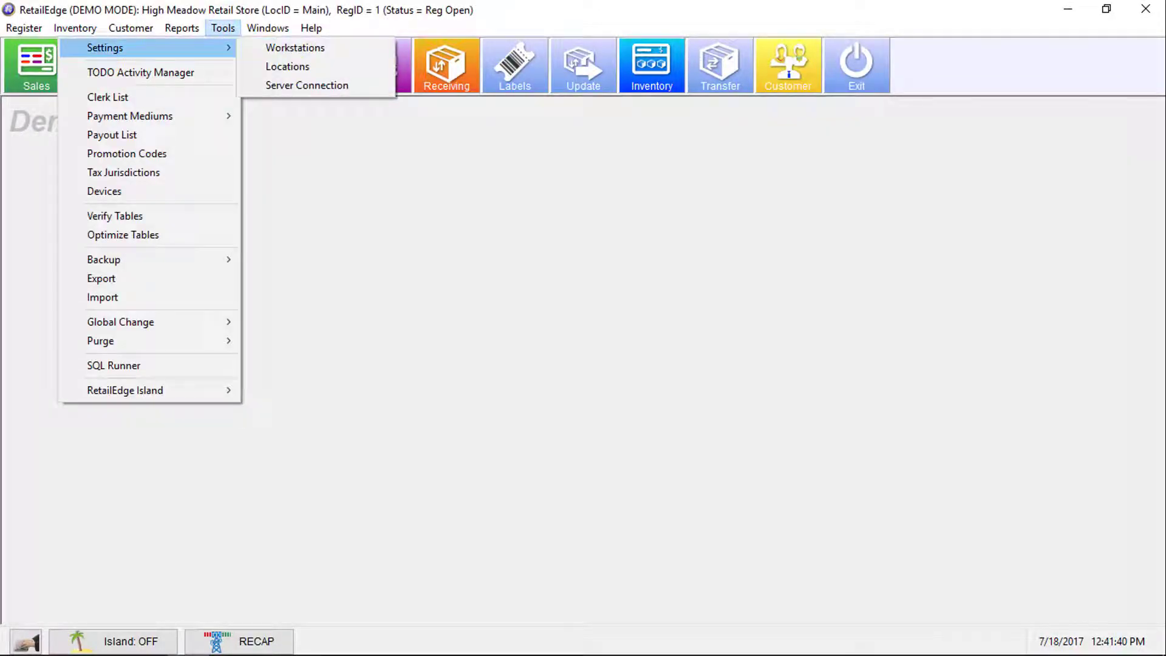
click(295, 47)
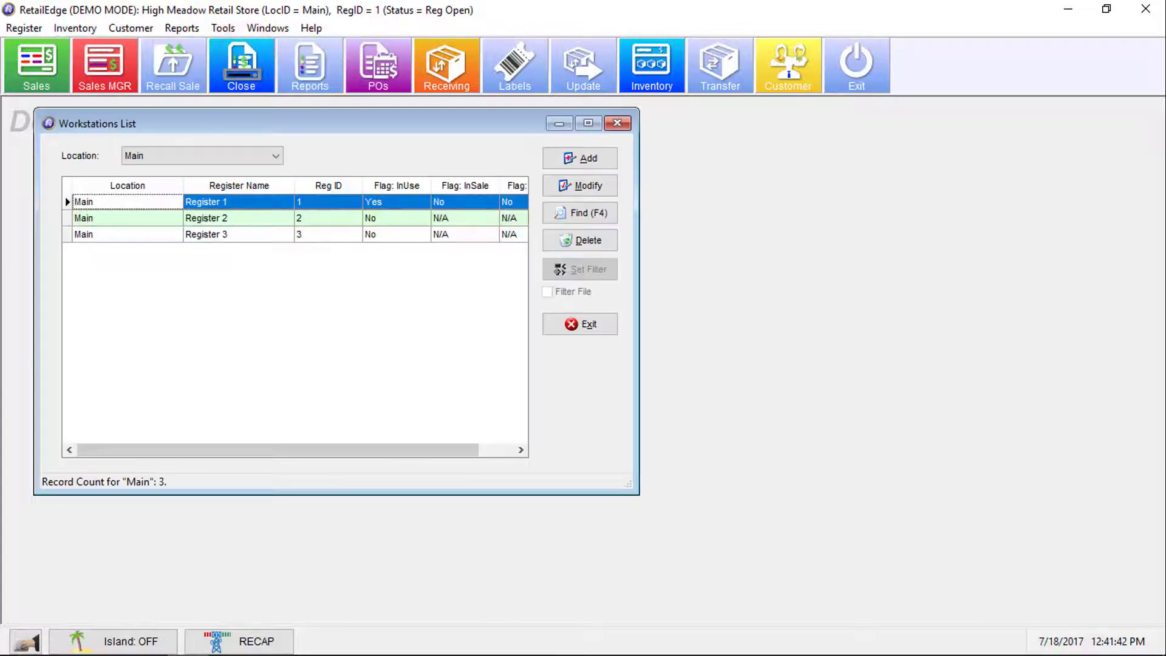
click(239, 202)
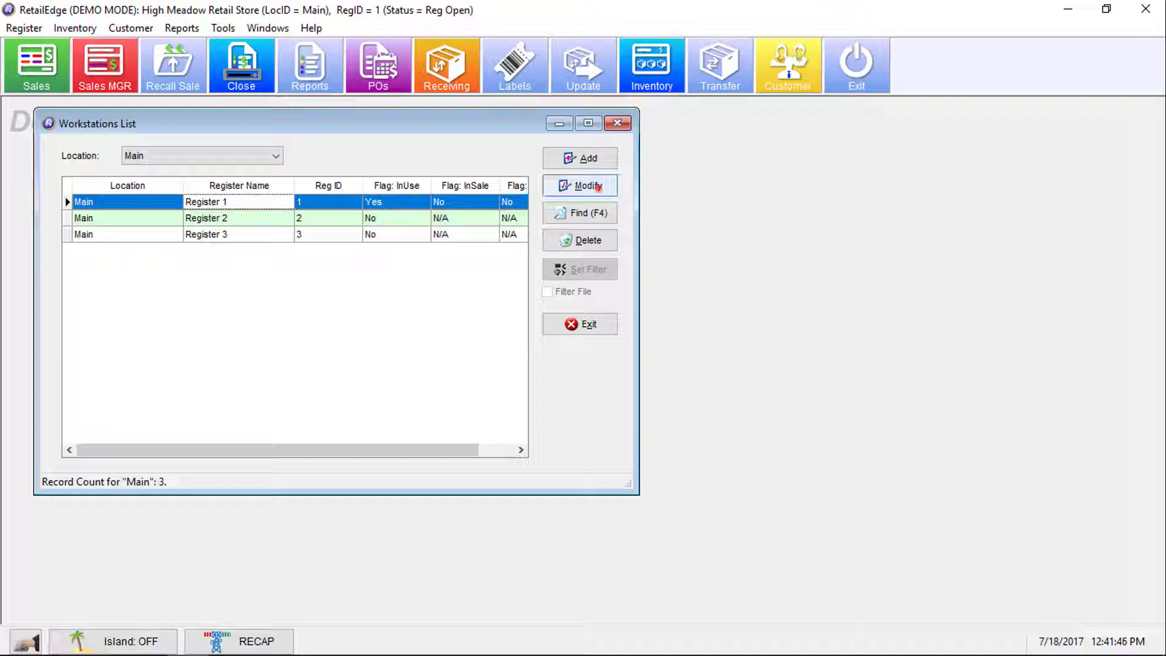
- Set Register 1's Receipt Printer 1 to Tape Style K144HS0, POS-X ION-TP5, 72mm * 297mm
click(596, 187)
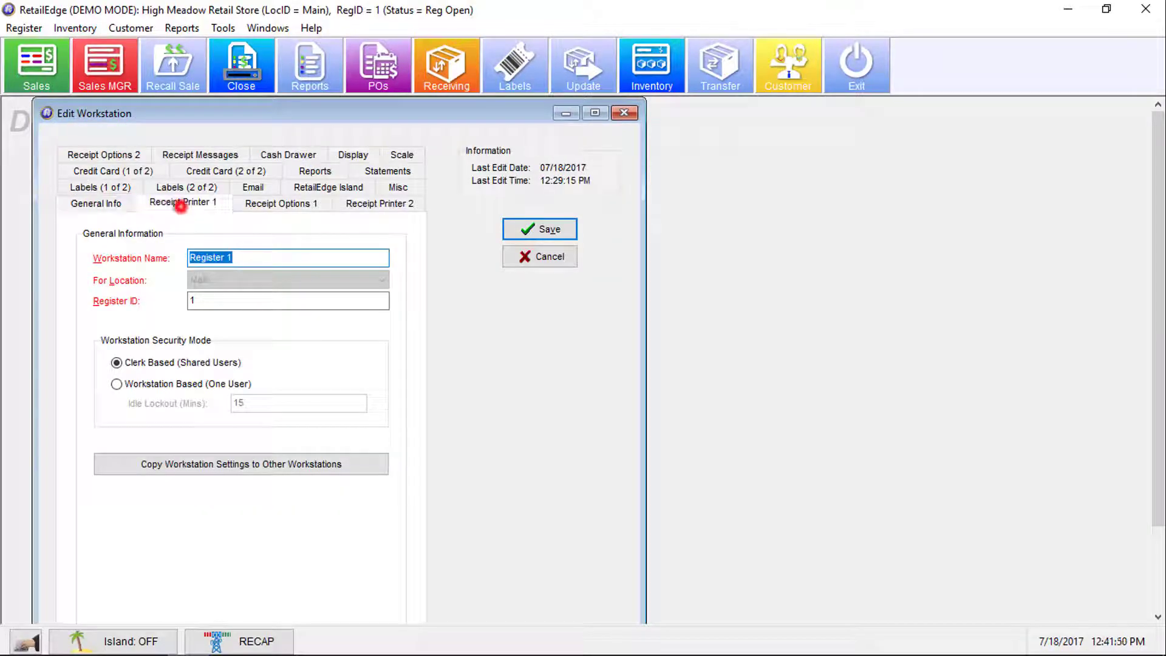
click(182, 203)
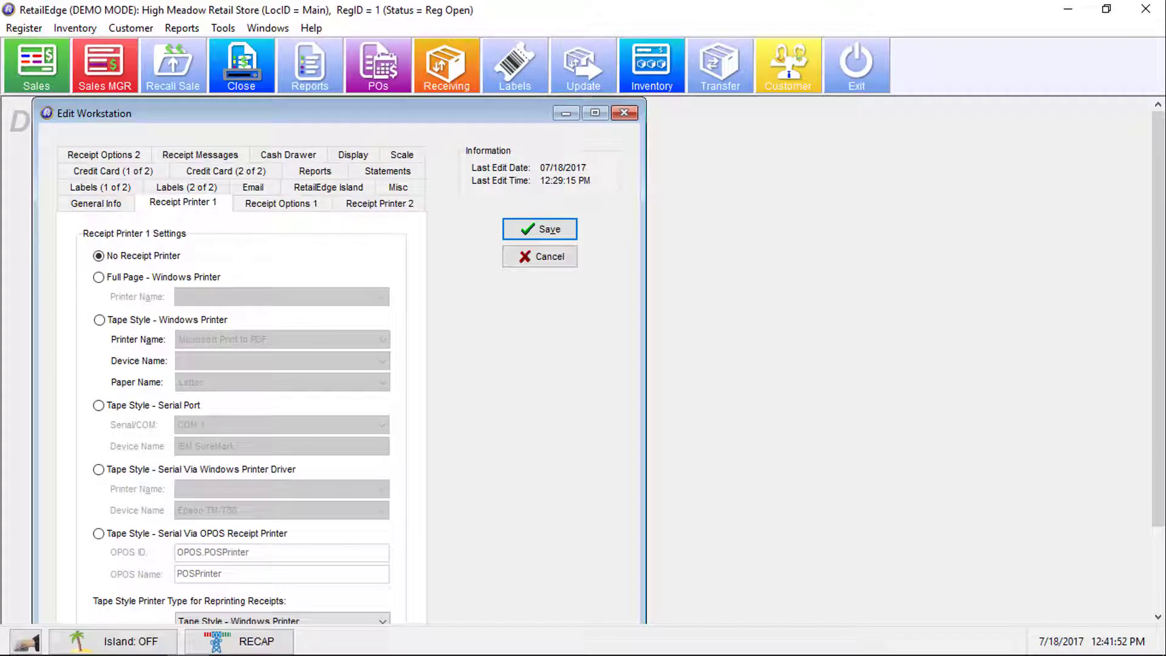
click(157, 319)
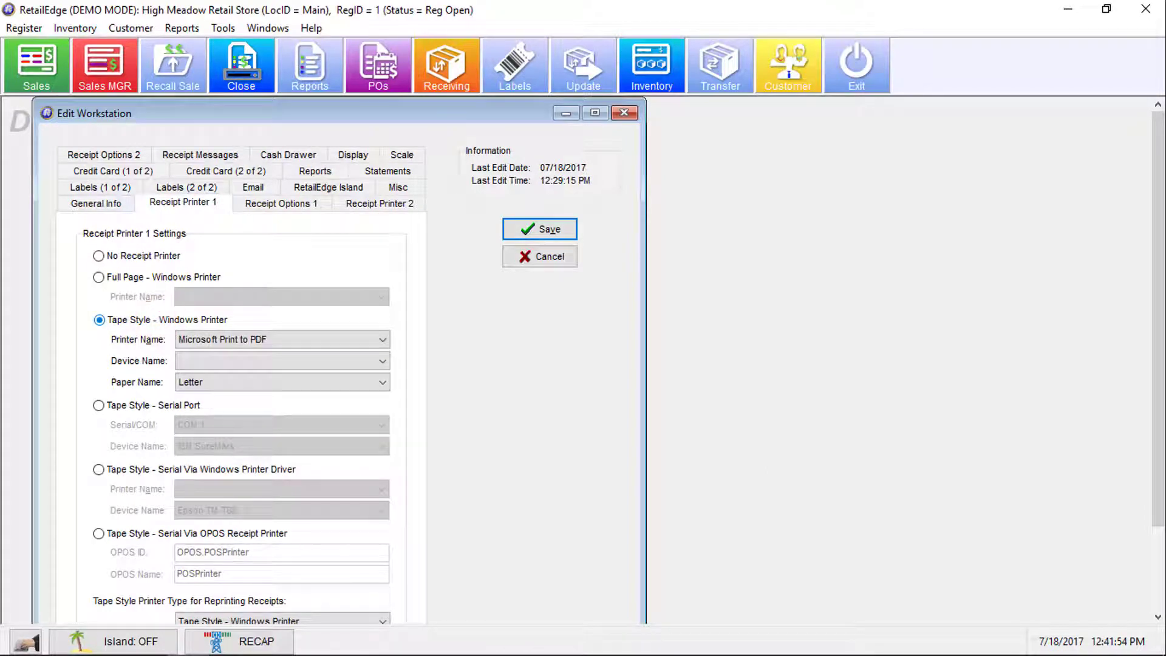
click(209, 339)
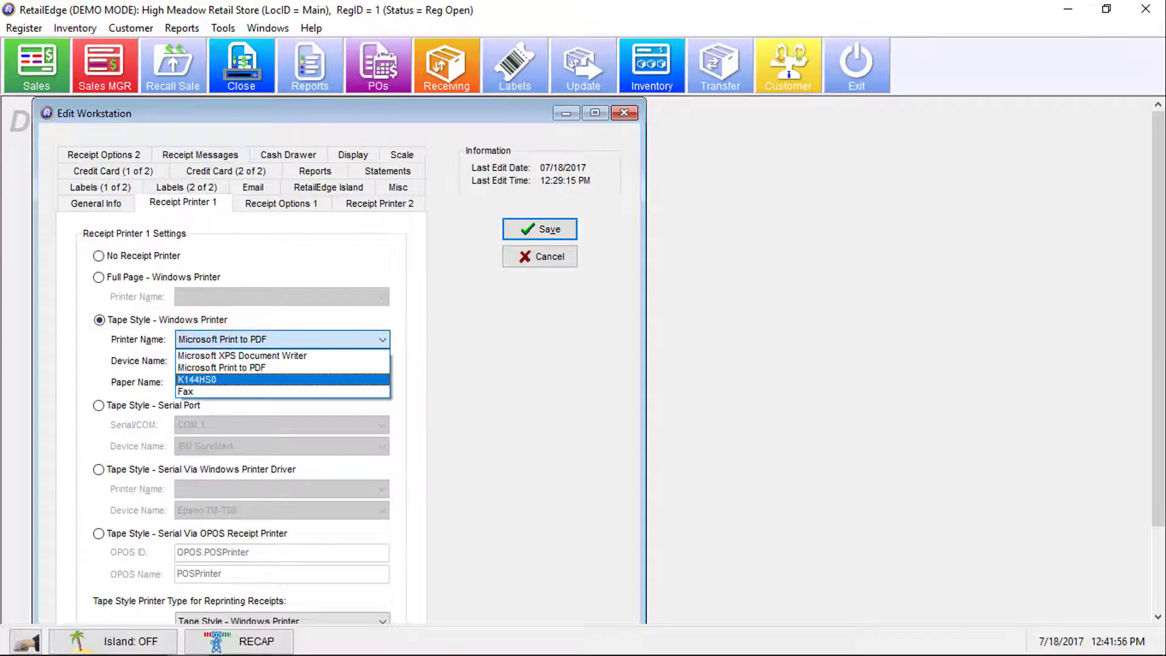
click(198, 382)
click(274, 361)
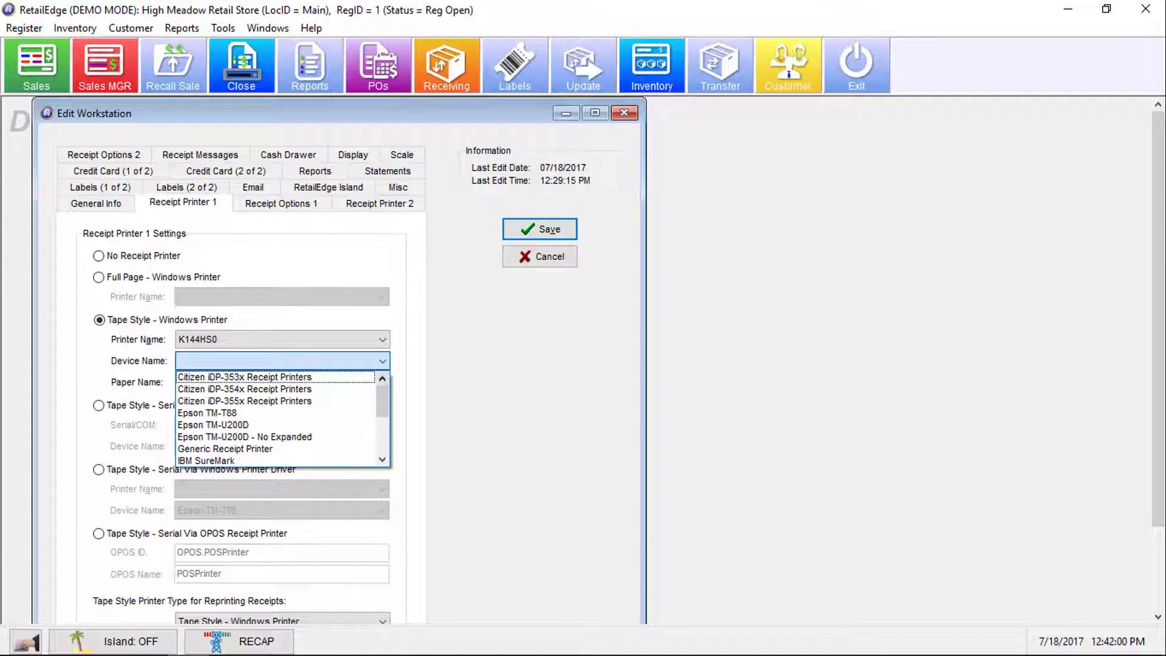
drag(383, 388, 382, 438)
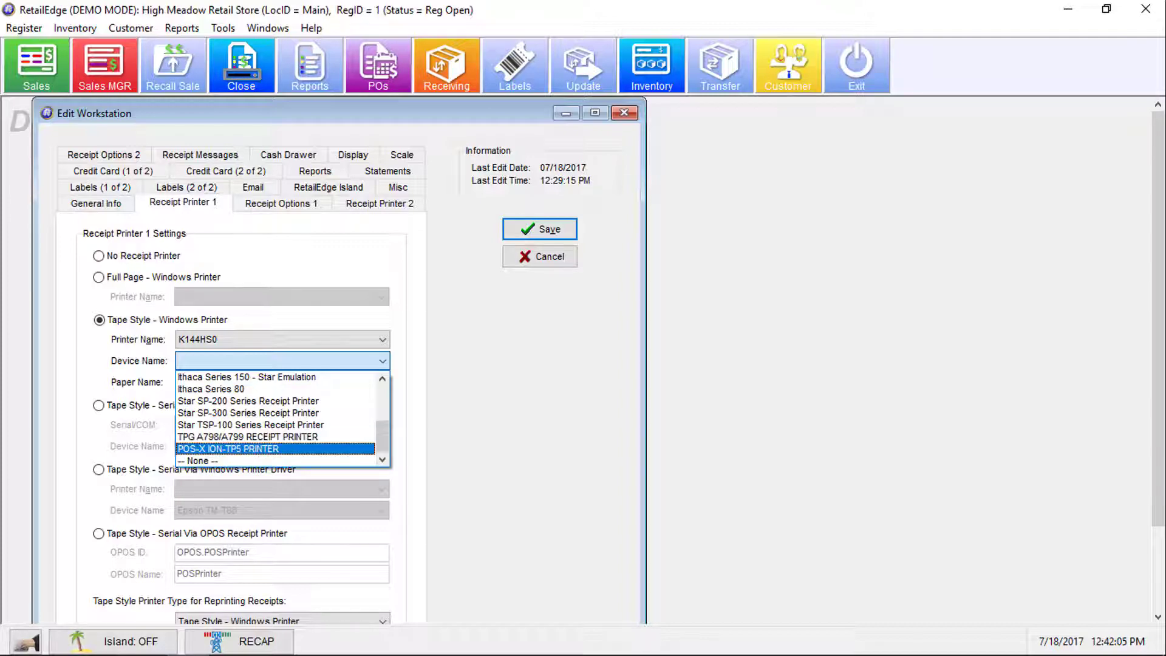
click(355, 448)
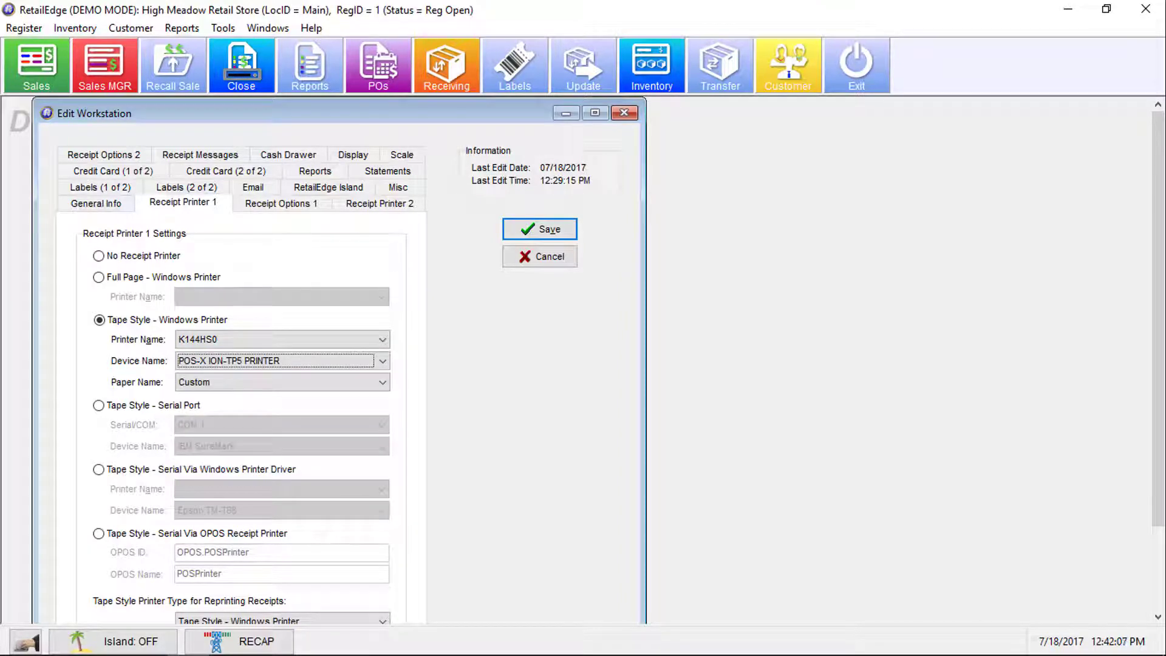
click(382, 382)
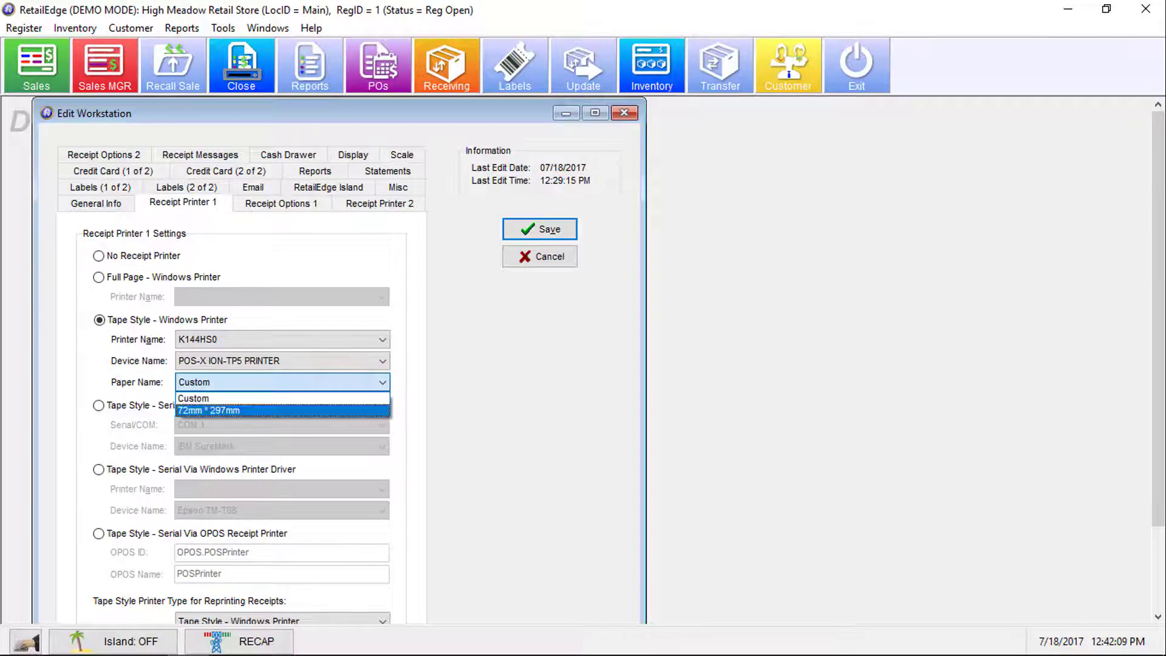
click(348, 409)
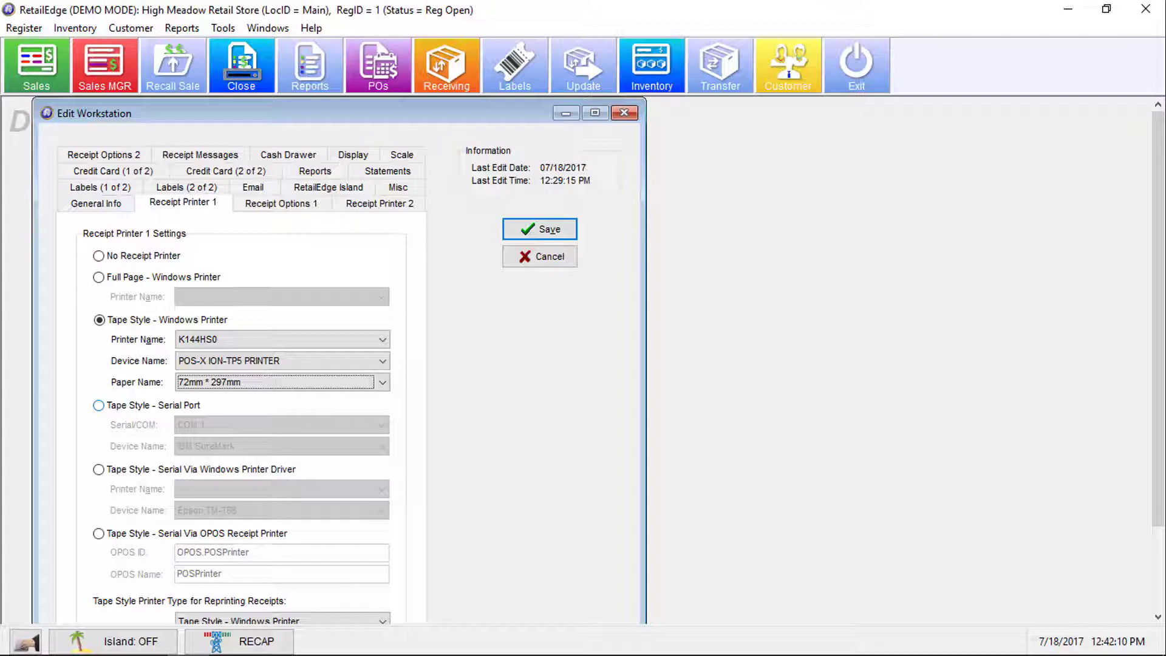
- Make the cash drawer driven by the receipt printer, then save and exit
click(288, 154)
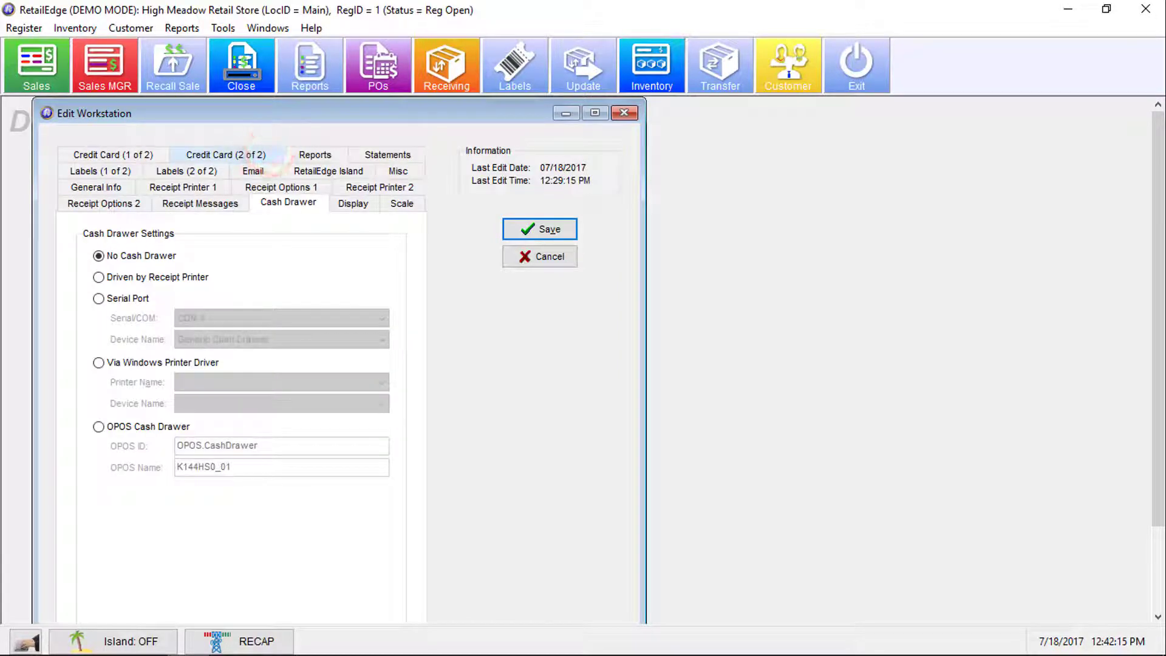
click(190, 276)
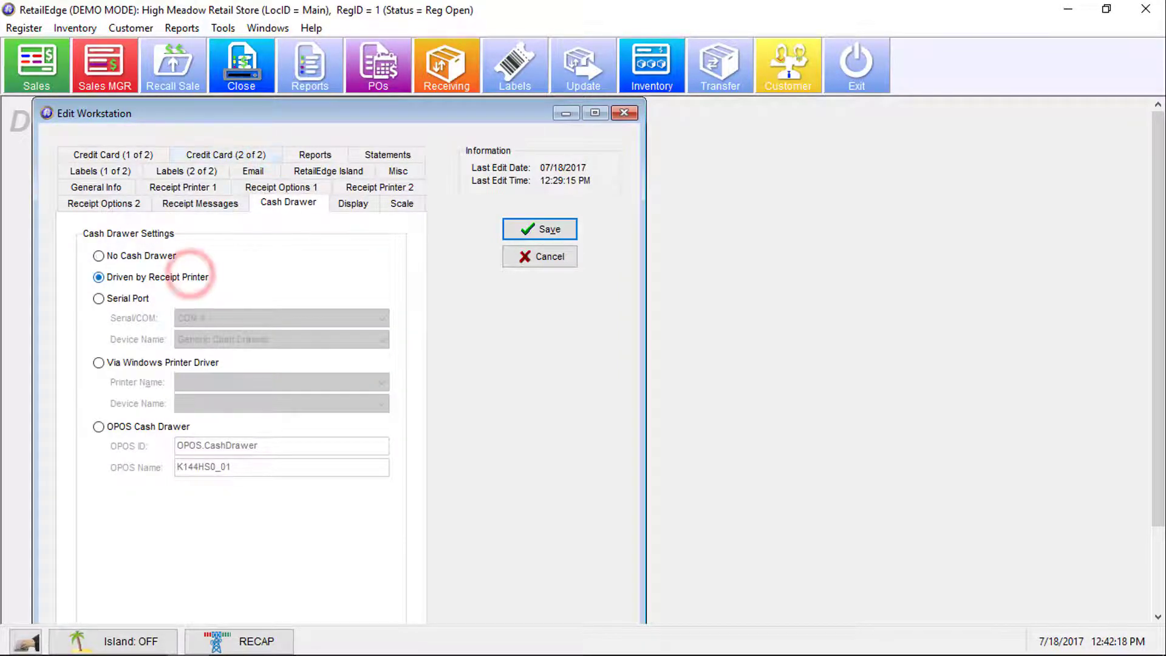
click(539, 229)
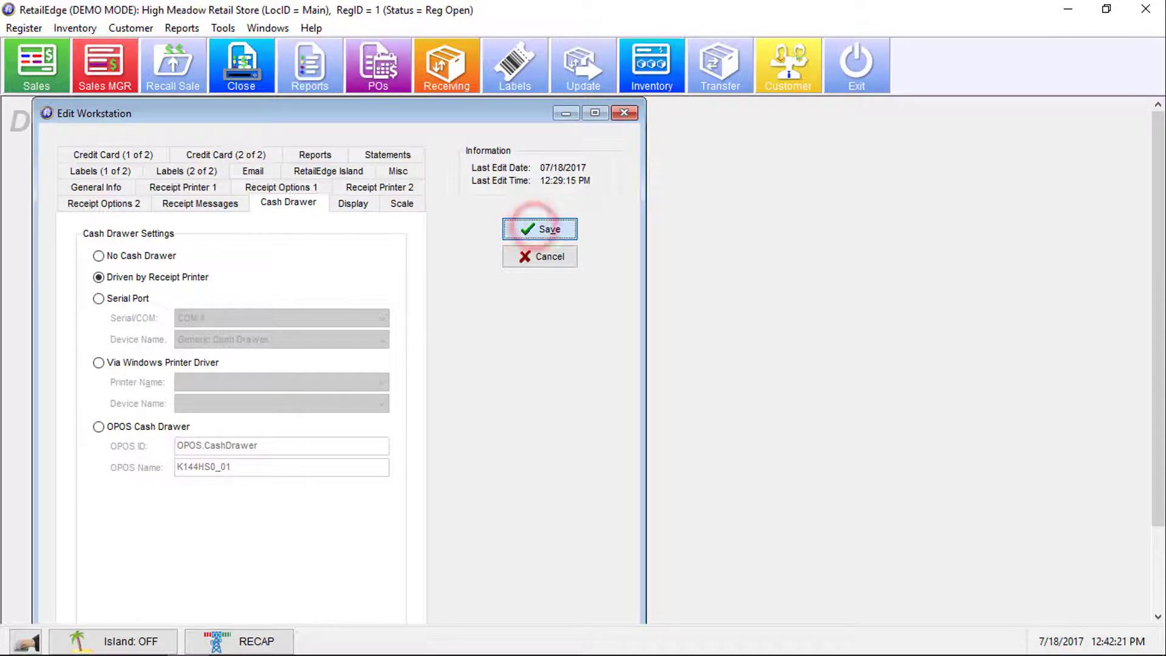
click(580, 323)
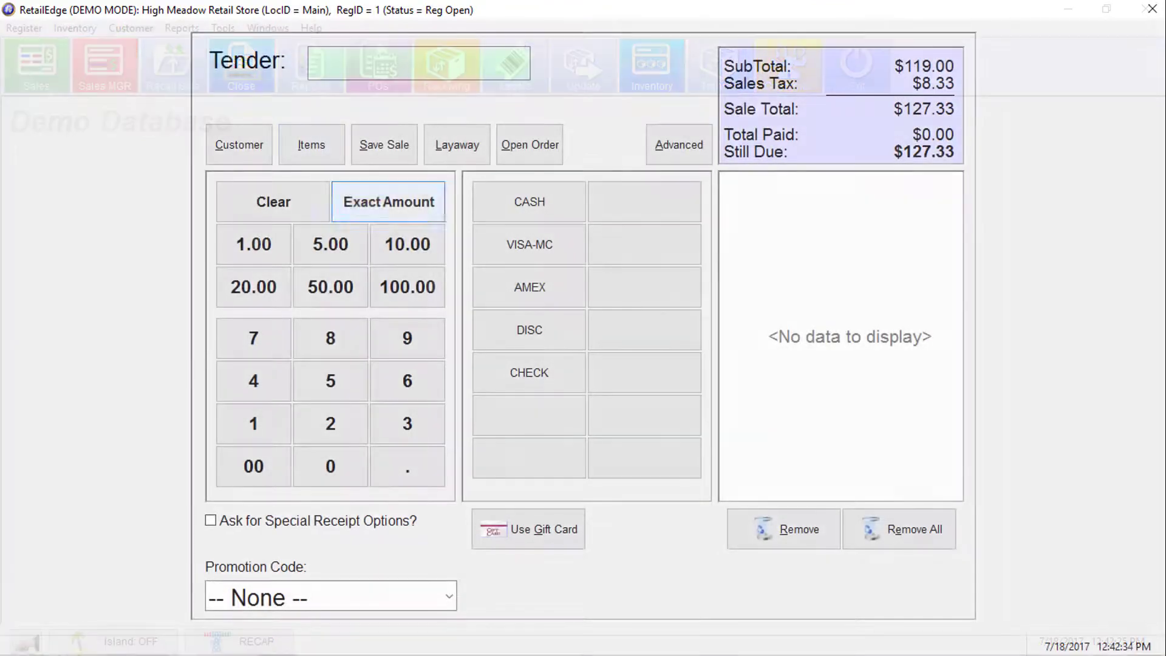
- Tender the exact $127.33 due as cash
click(374, 193)
click(506, 191)
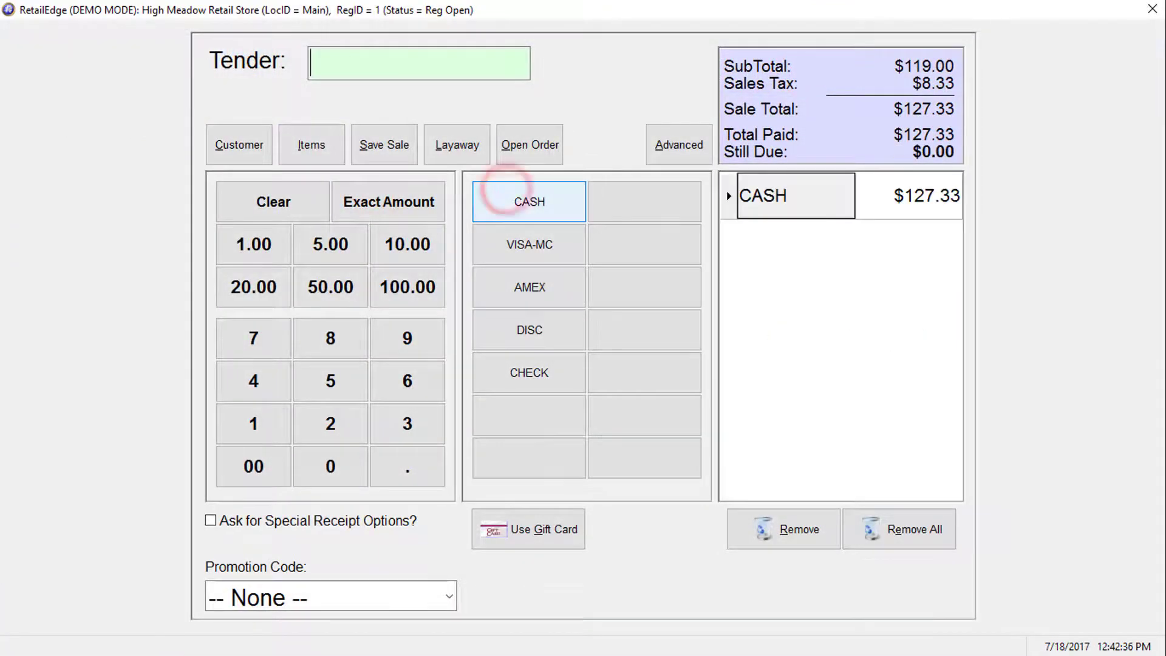